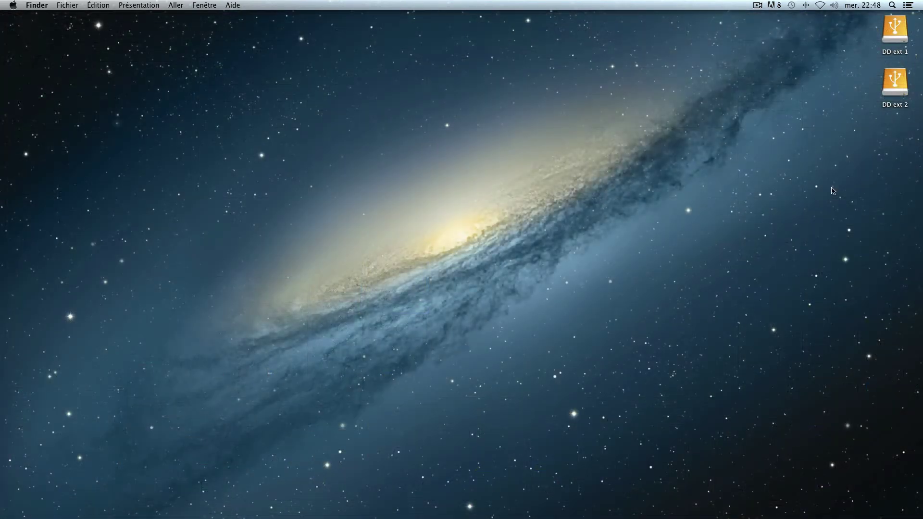
right_click(779, 144)
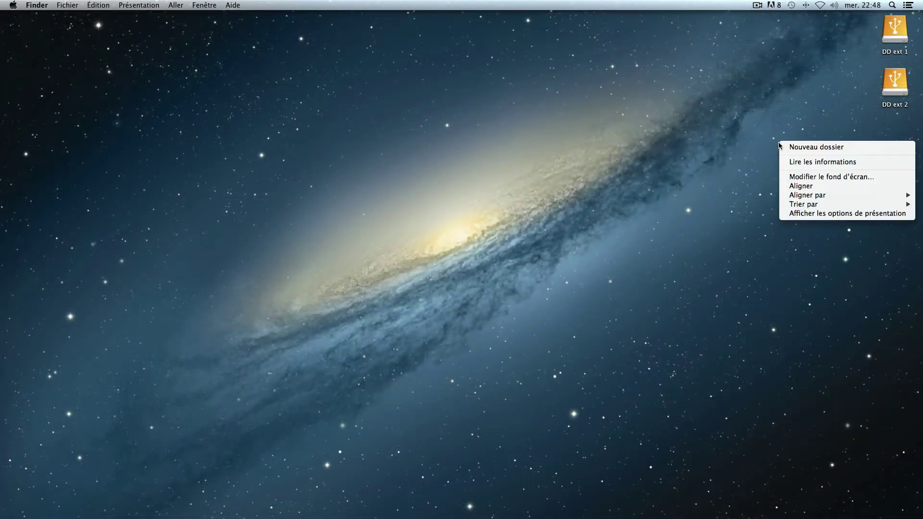
left_click(754, 181)
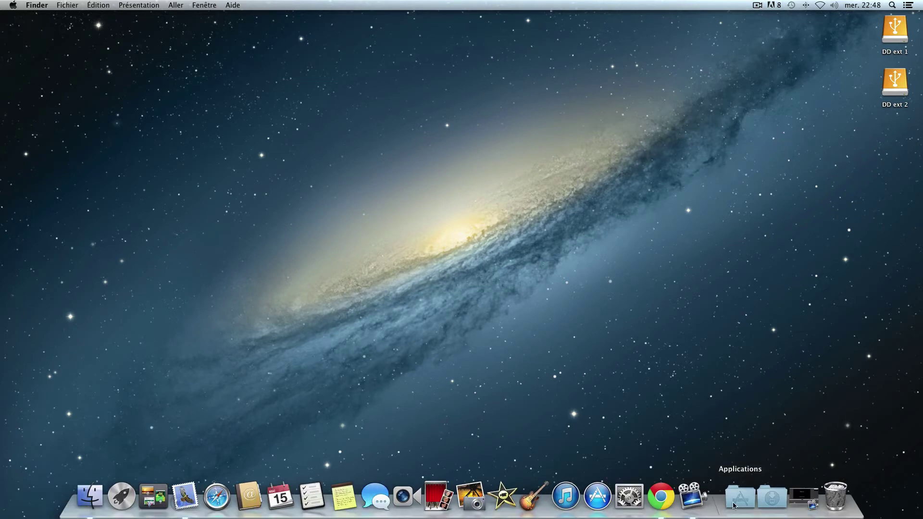
Launch TextEdit and shift the new blank document's window slightly on the desktop
left_click(737, 496)
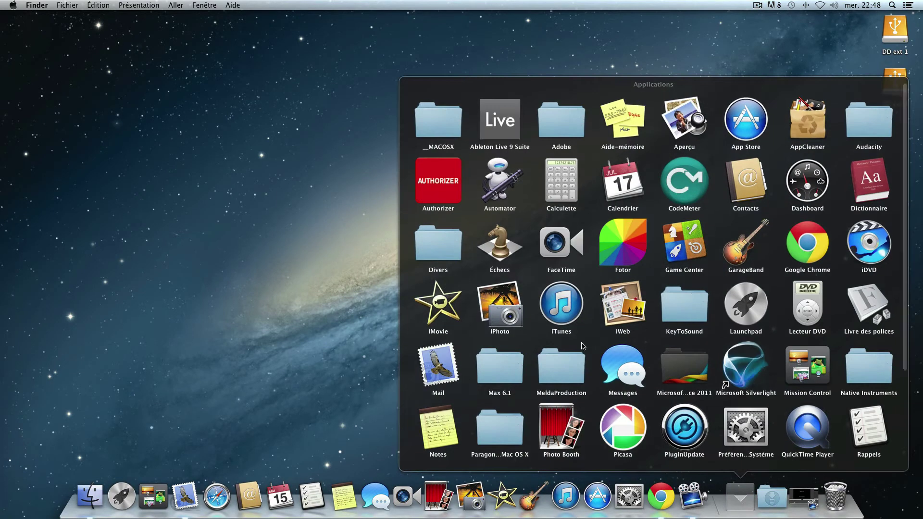
scroll(582, 346, "down", 5)
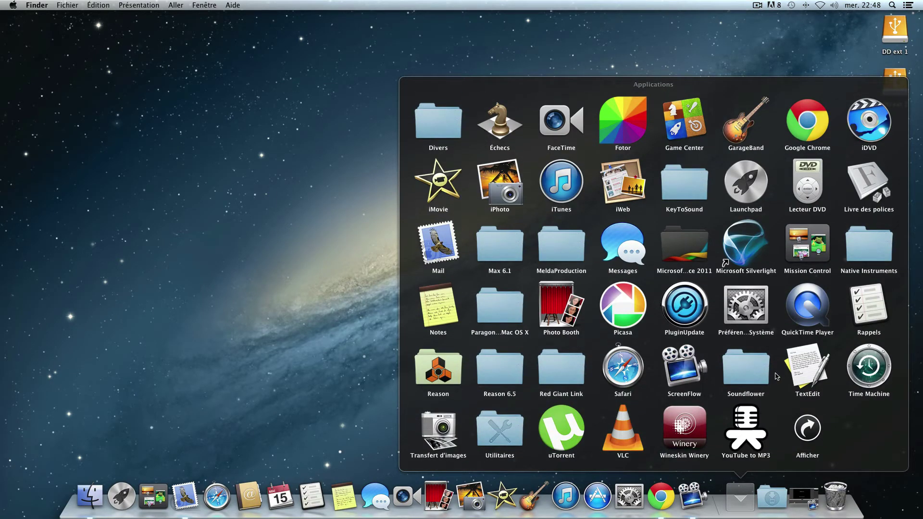
left_click(797, 366)
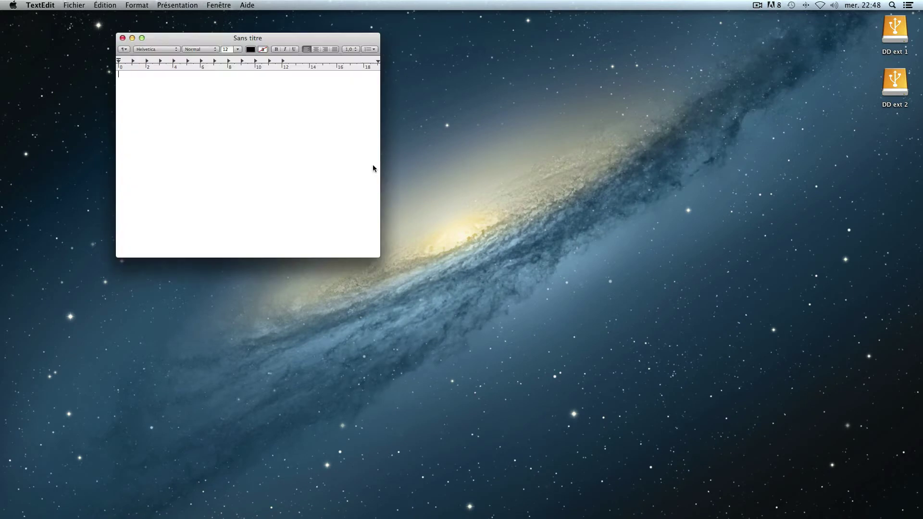
left_click_drag(275, 36, 296, 48)
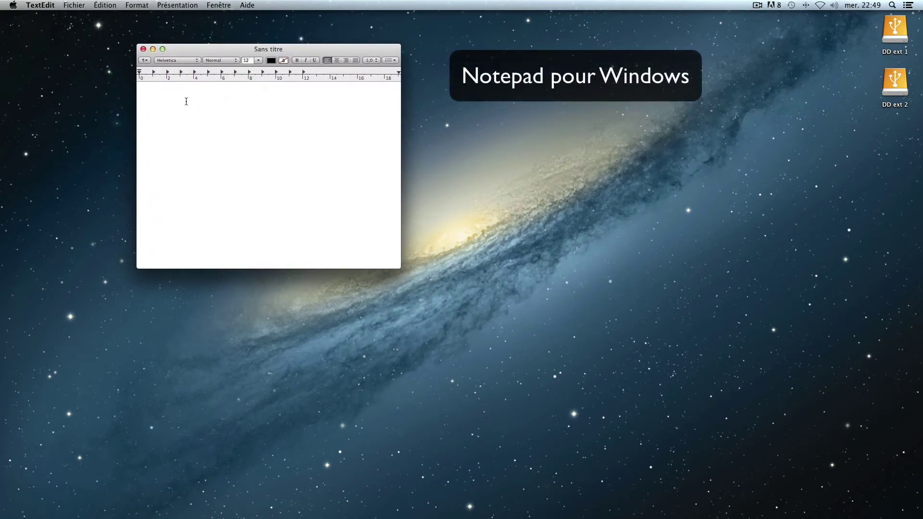
Convert the blank document to plain text format and enter "-ShowDeviceSlots" as its only line
left_click(166, 6)
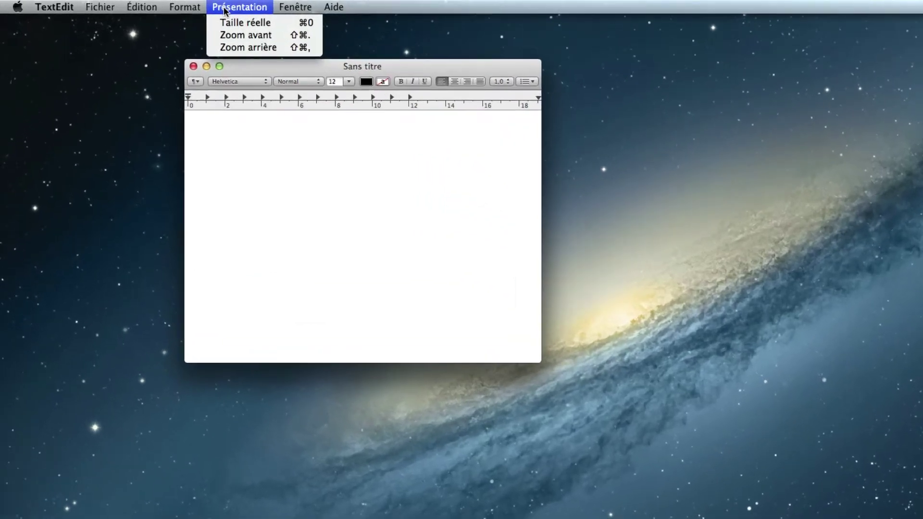
mouse_move(199, 10)
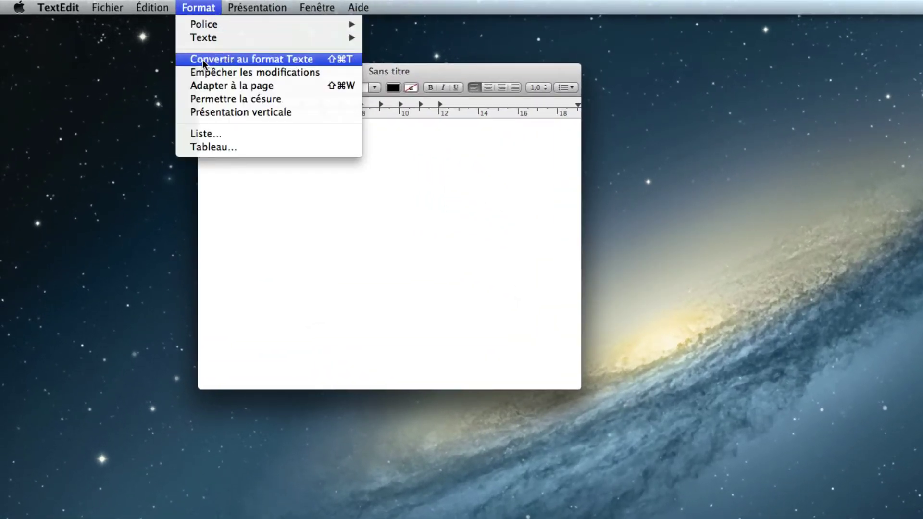
left_click(258, 59)
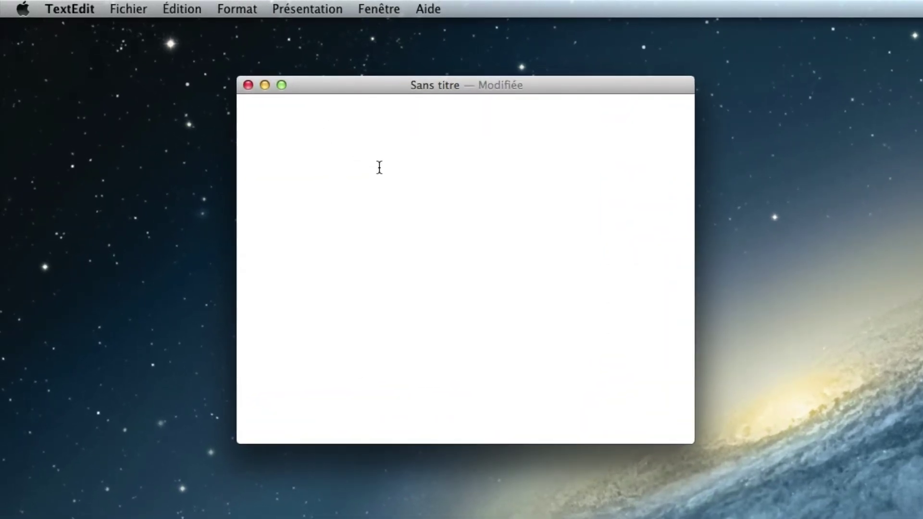
type("-ShowDeviceSlot")
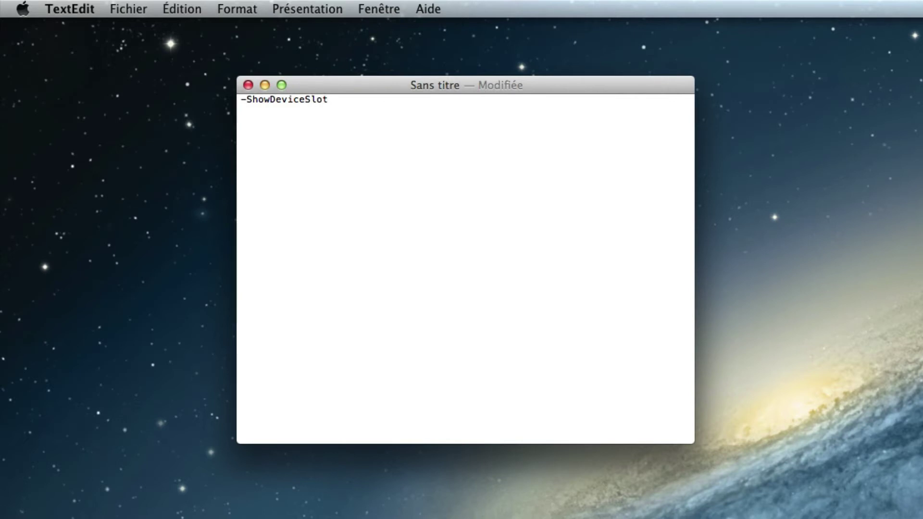
type("s")
Save the text document on the desktop (Bureau) as "Options" with the .txt extension and close it
left_click(129, 8)
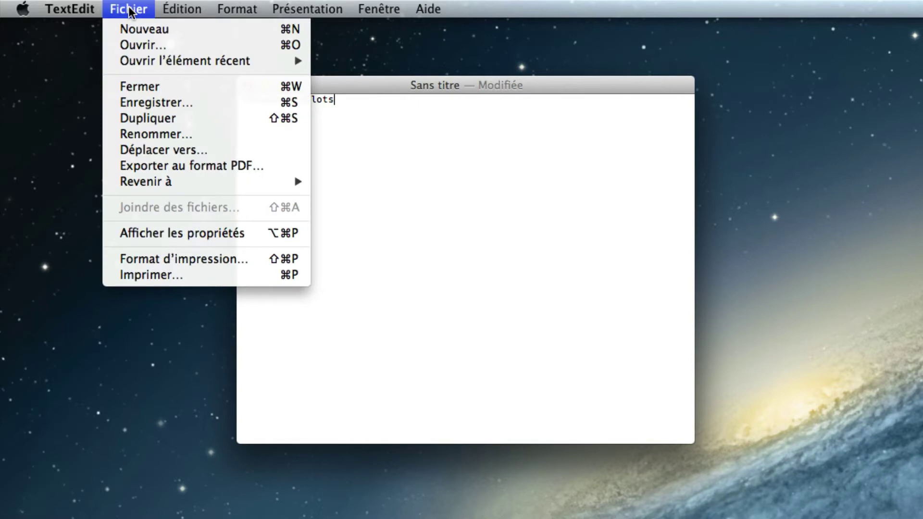
left_click(158, 103)
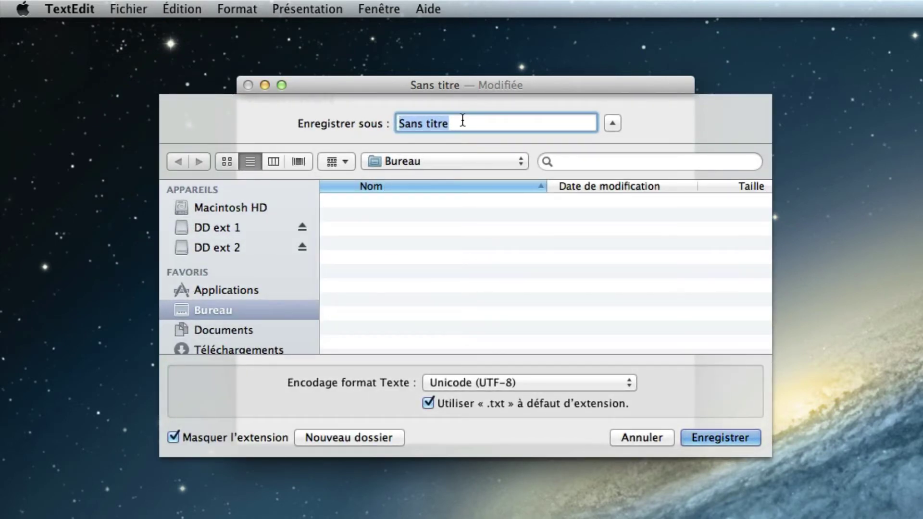
type("Options")
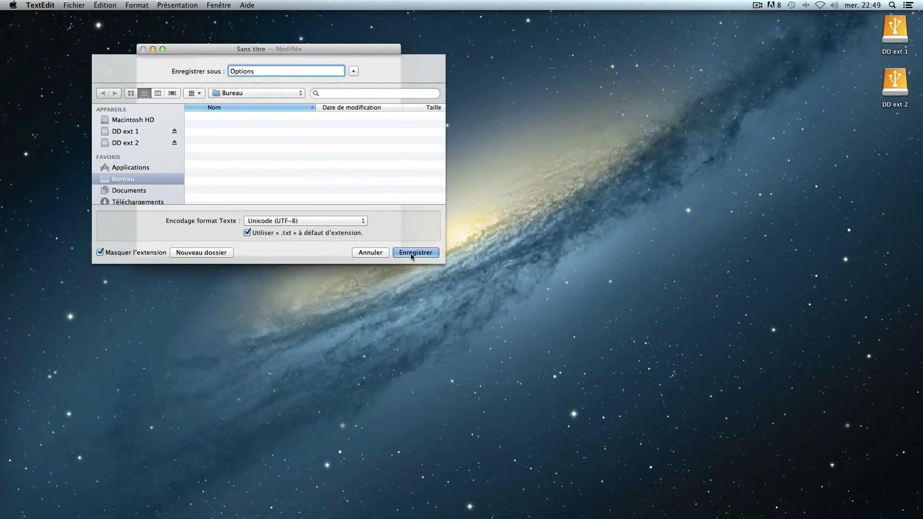
left_click(720, 437)
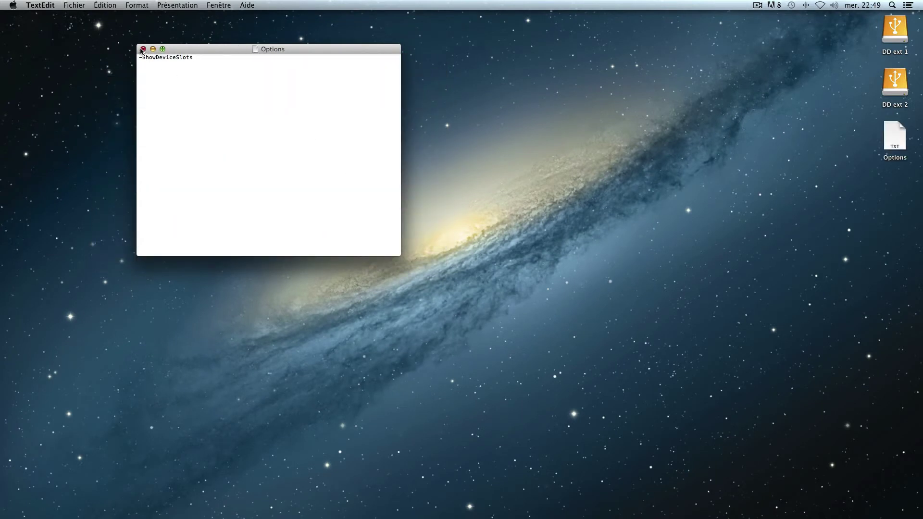
left_click(142, 50)
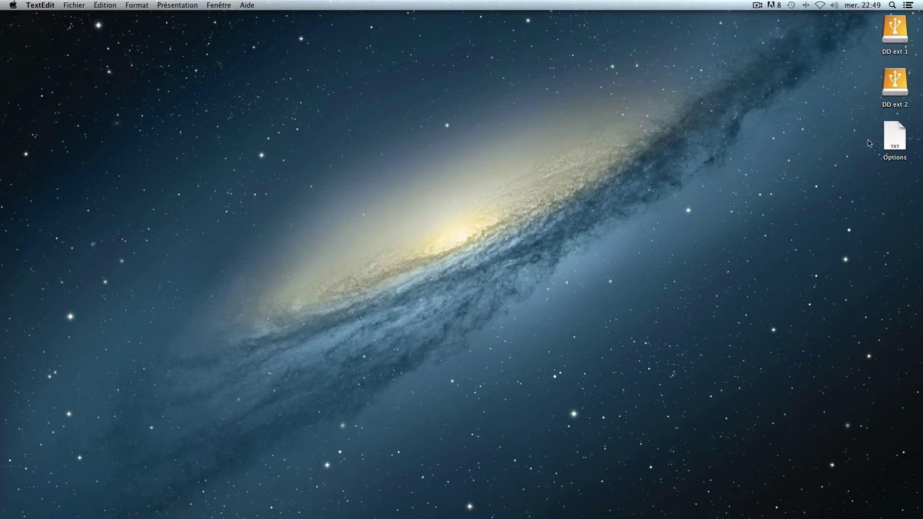
Open the Options text file from the desktop to check its contents, and close it again
left_click(897, 140)
double_click(897, 139)
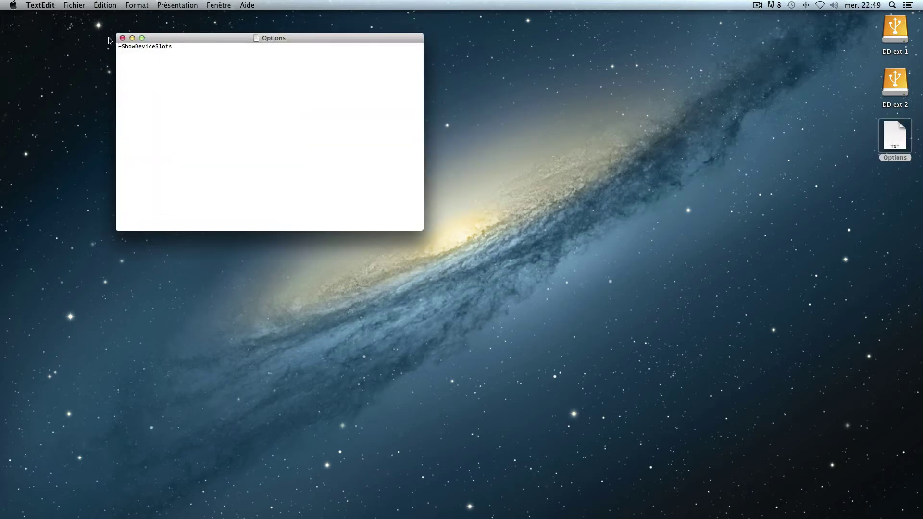
left_click(123, 38)
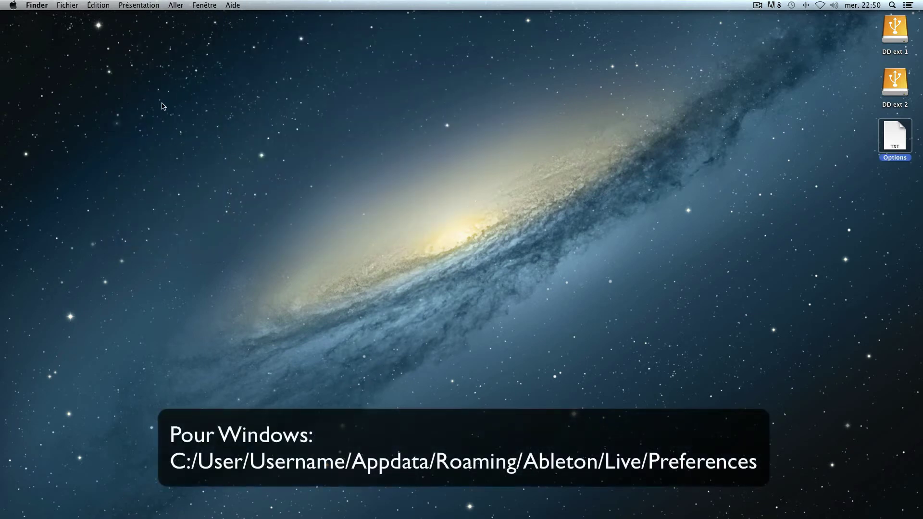
Move the desktop Options file into Bibliothèque > Preferences > Ableton > Live 9.0.3, and close the folder window
left_click(177, 6)
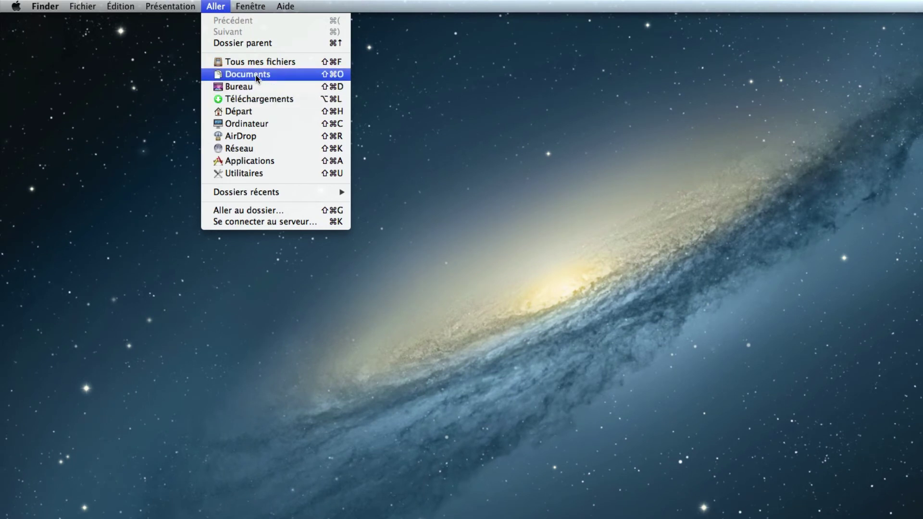
key("alt")
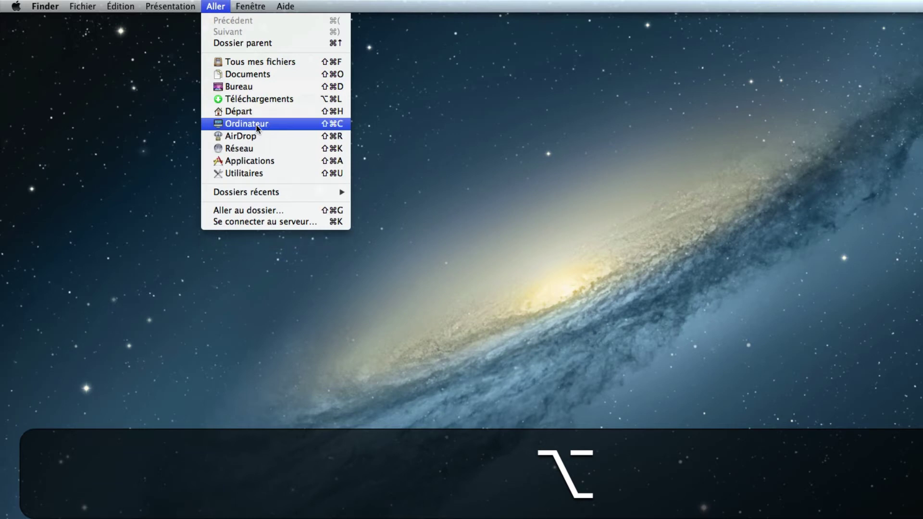
key("alt")
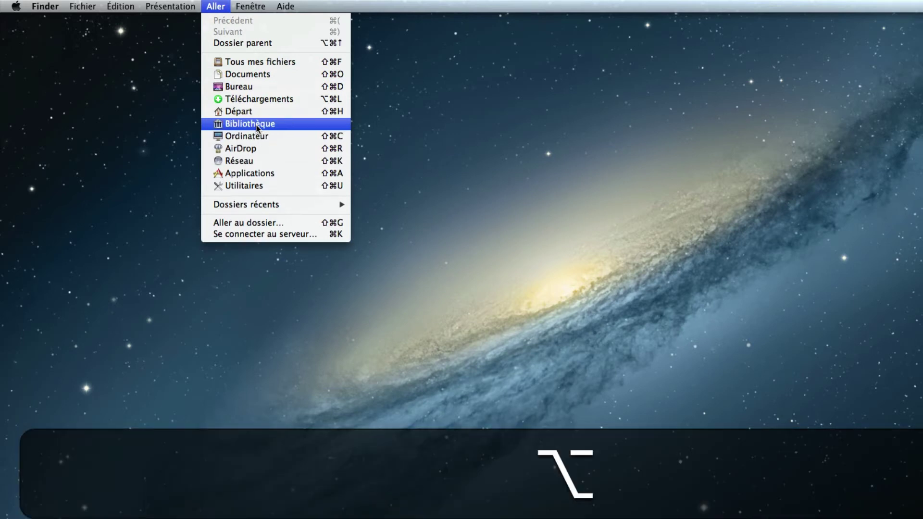
left_click(256, 125)
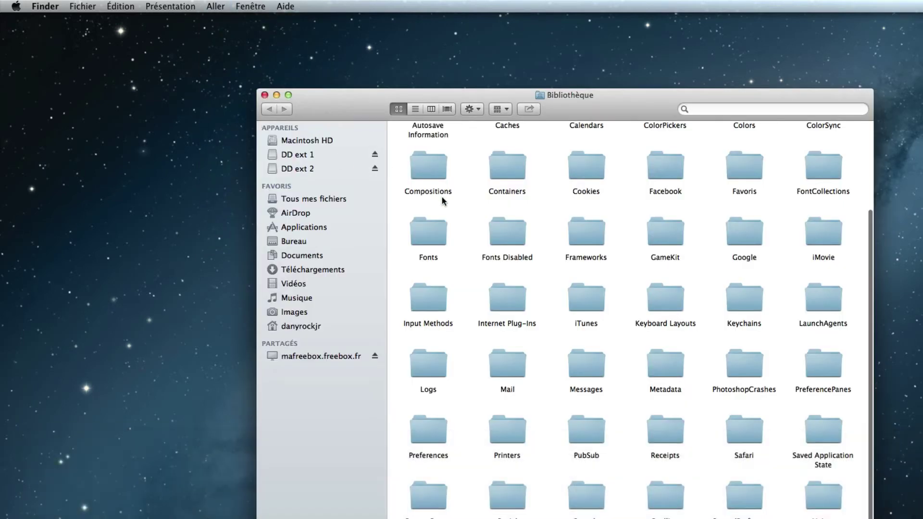
double_click(432, 429)
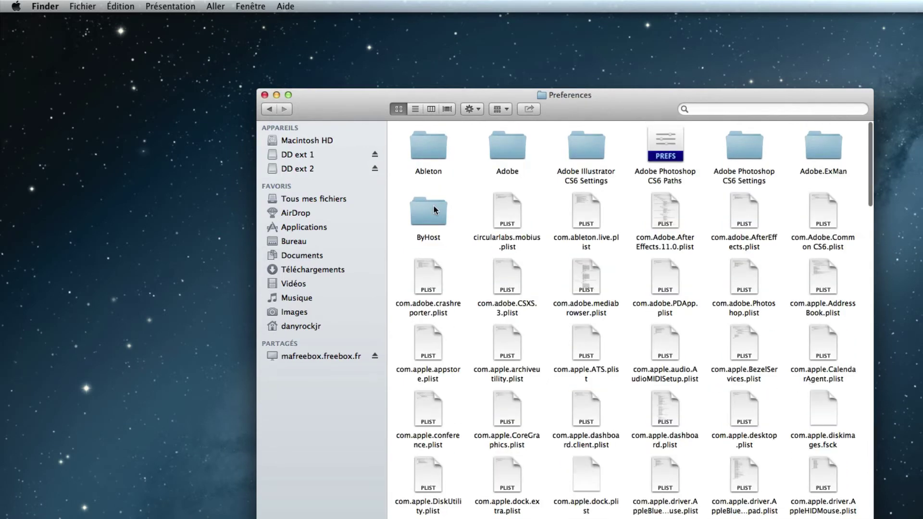
double_click(432, 148)
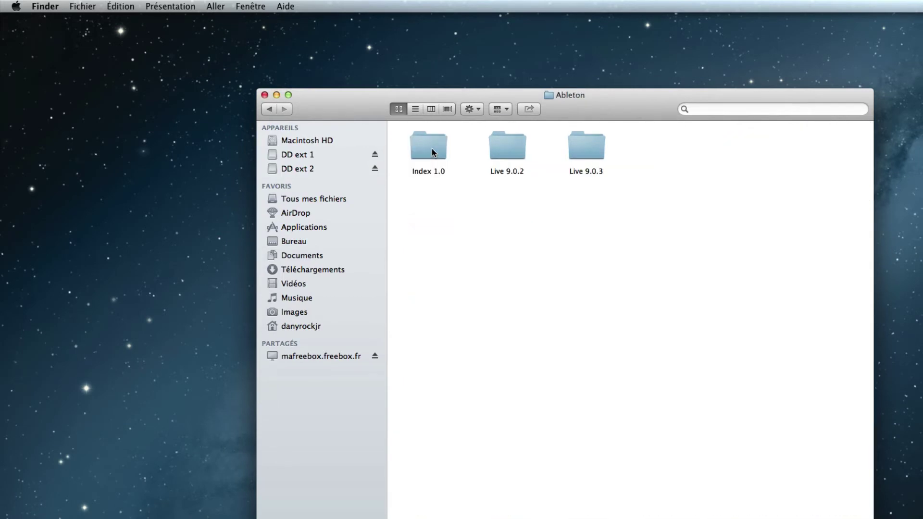
double_click(593, 150)
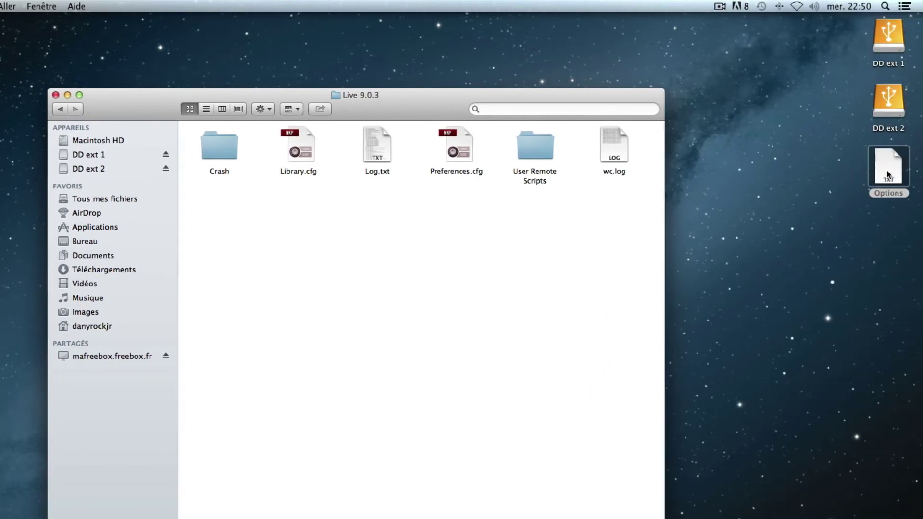
left_click_drag(888, 174, 215, 208)
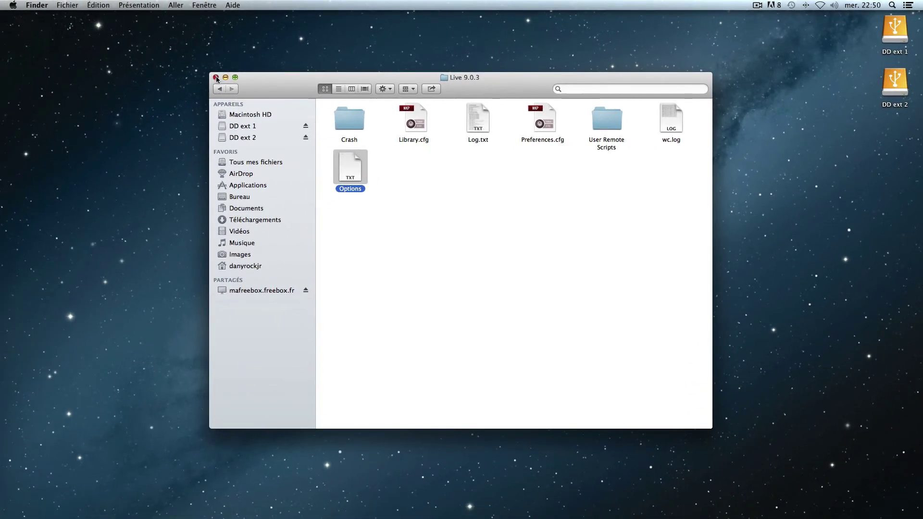
left_click(216, 78)
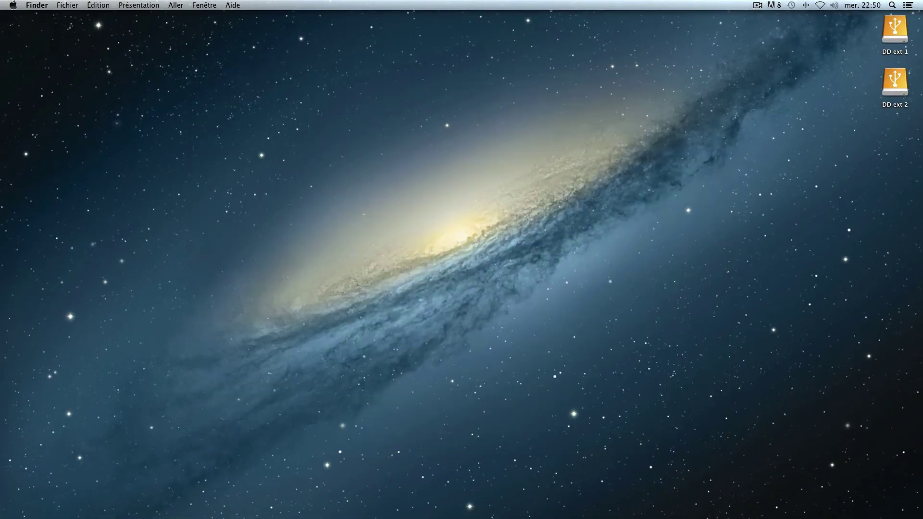
Launch Ableton Live 9 Suite from the applications
mouse_move(728, 517)
left_click(739, 495)
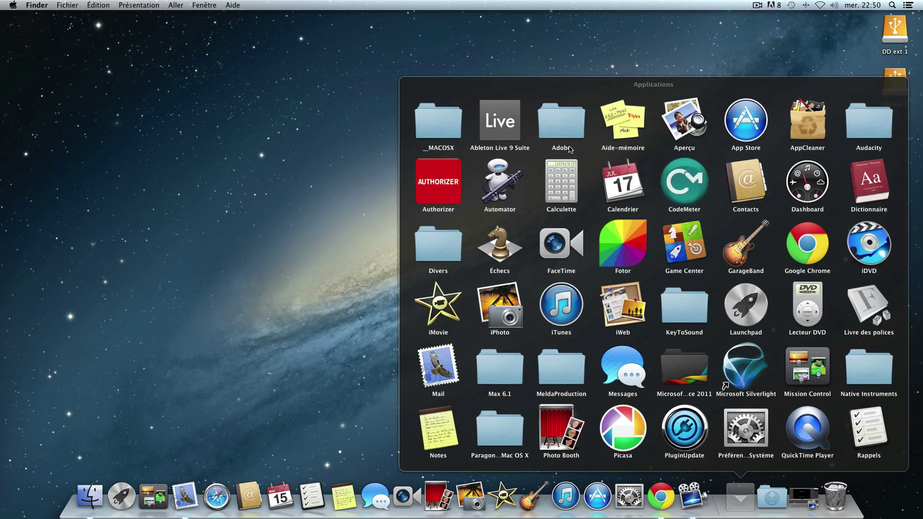
left_click(512, 122)
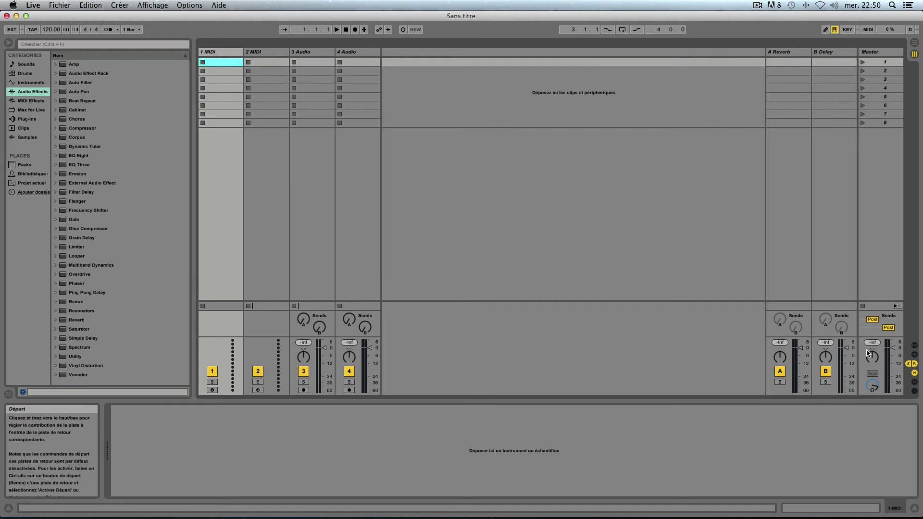
Show the device slots in the mixer, select the A Reverb return track and enlarge the slot area to twelve rows
left_click(904, 355)
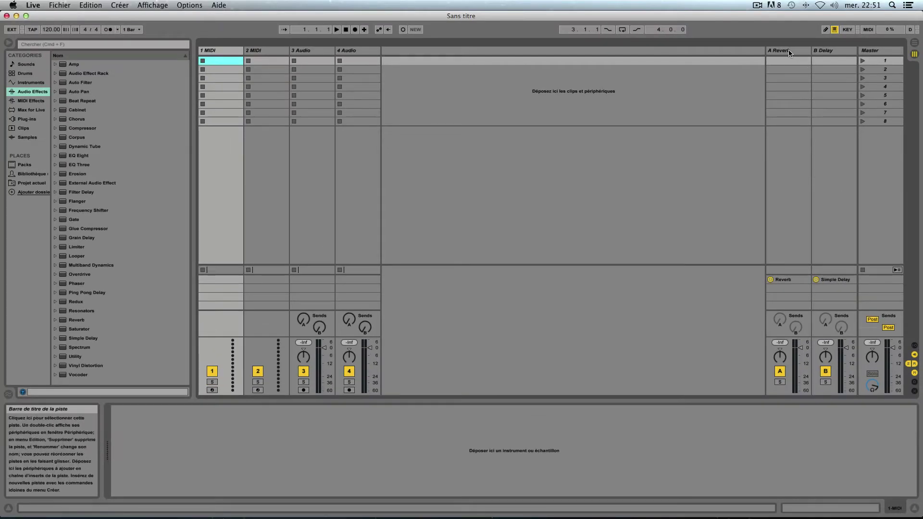
left_click(789, 50)
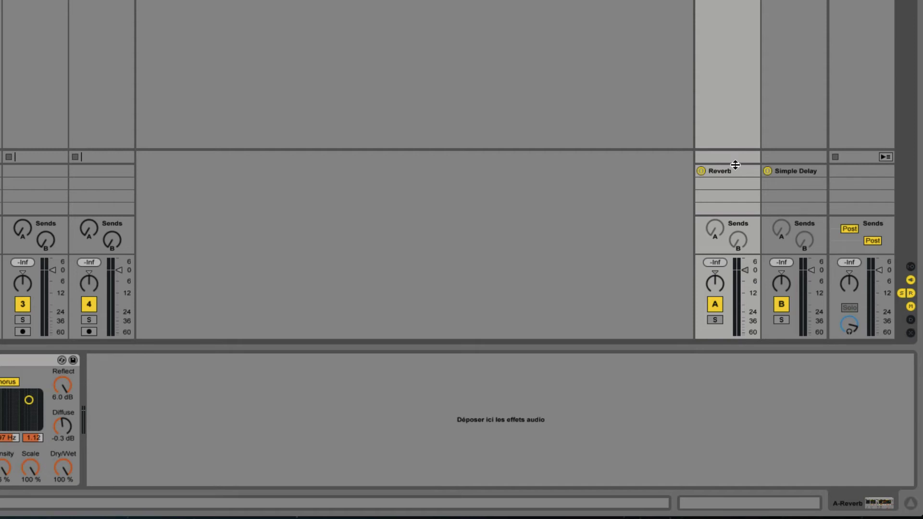
left_click_drag(735, 165, 735, 65)
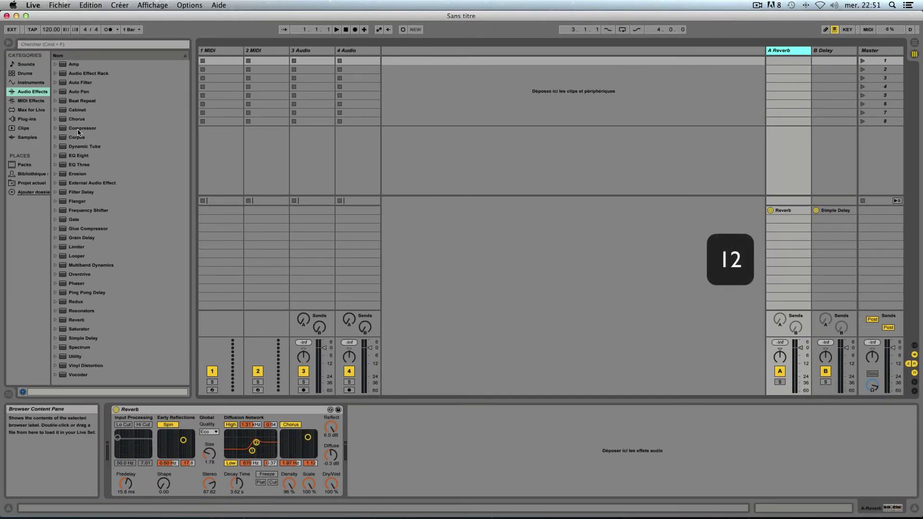
Add Compressor, Beat Repeat, Auto Pan, Auto Filter and EQ Eight, in that order, after the Reverb on the A Reverb return track
double_click(79, 129)
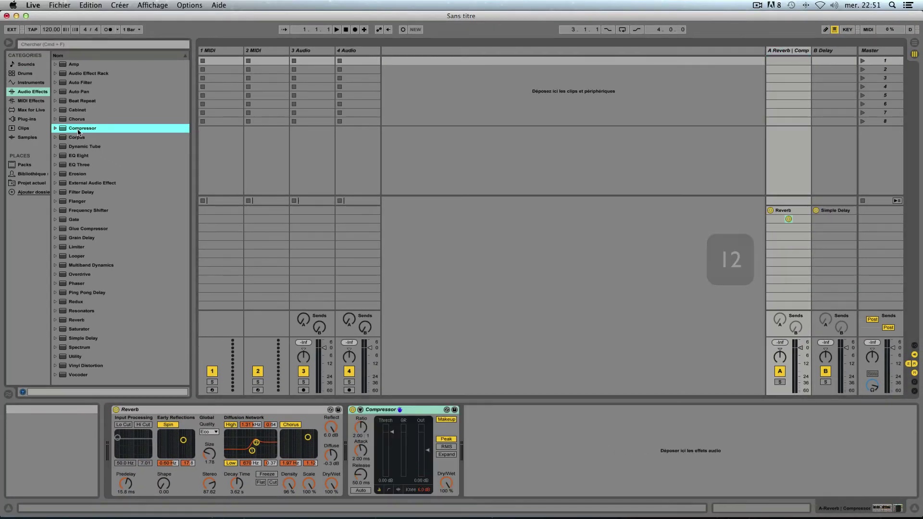
left_click(80, 100)
double_click(79, 100)
double_click(80, 92)
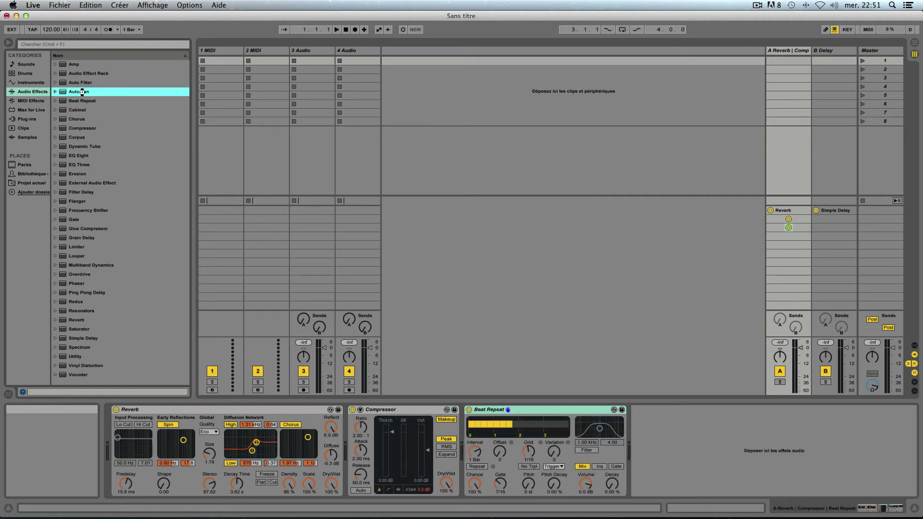
double_click(80, 82)
double_click(83, 156)
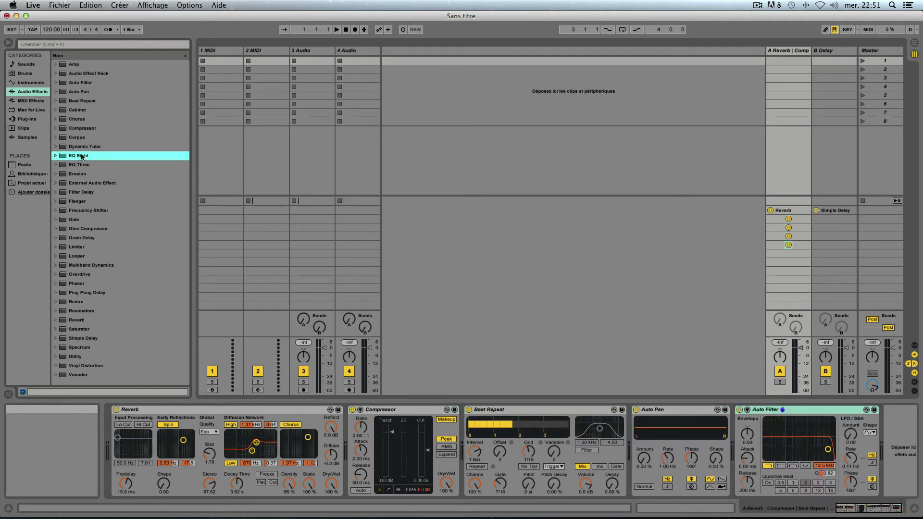
Extend the A Reverb return's effect chain with Filter Delay, Glue Compressor, Looper, Ping Pong Delay, Reverb and Simple Delay
double_click(82, 193)
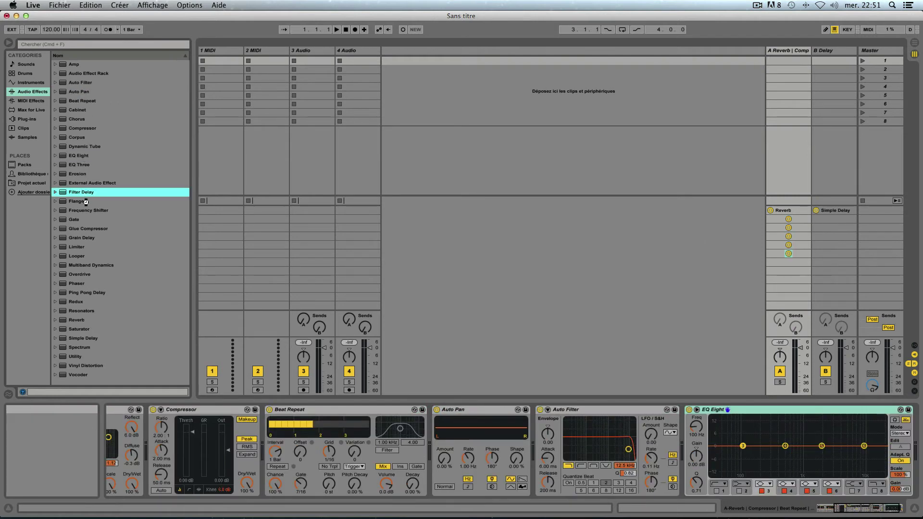
double_click(98, 232)
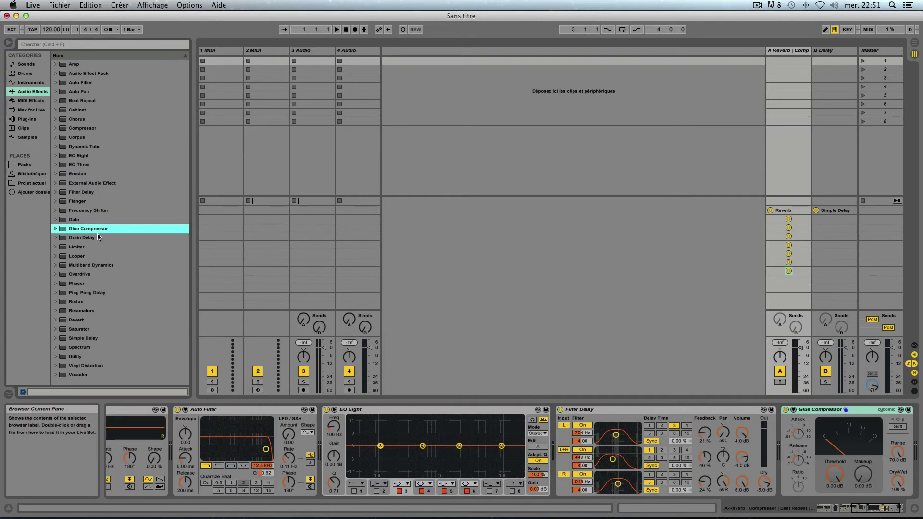
double_click(80, 256)
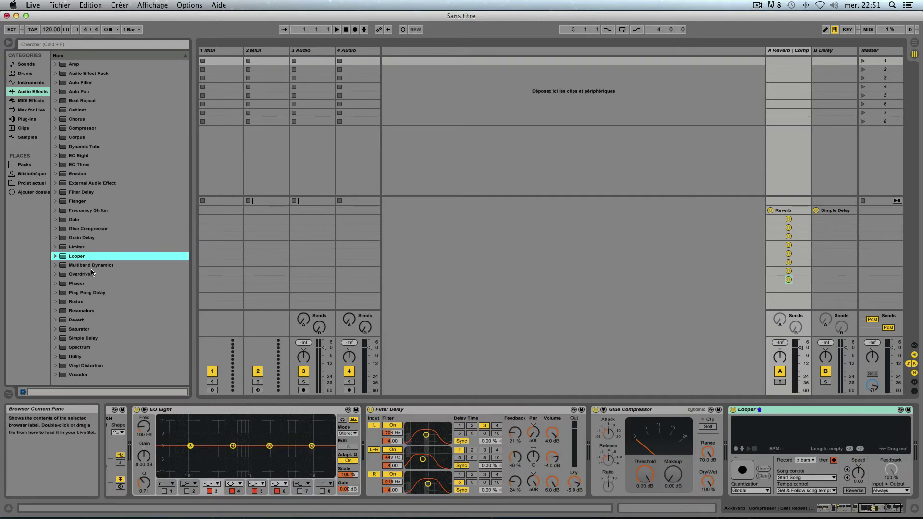
double_click(80, 293)
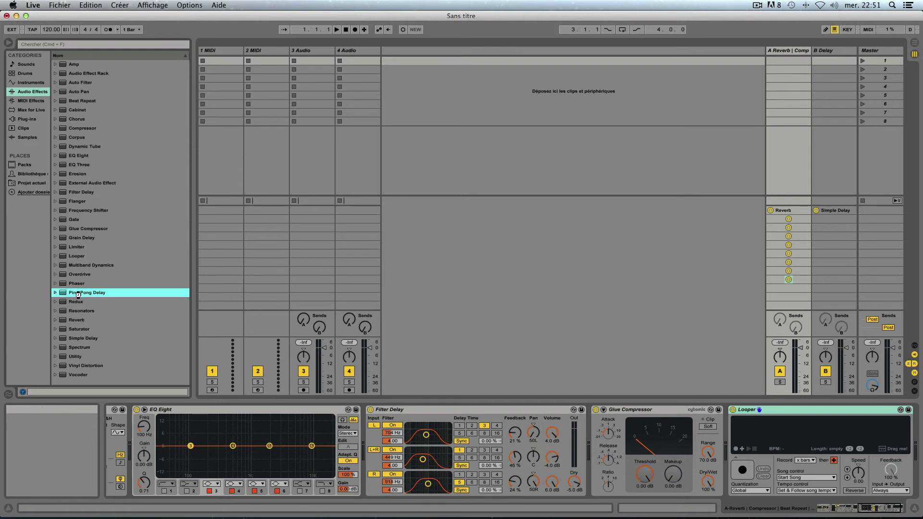
double_click(82, 321)
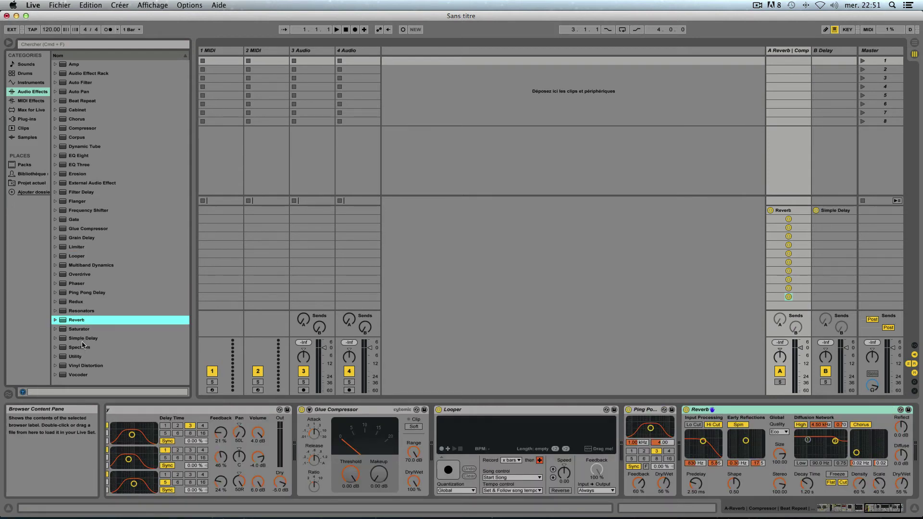
double_click(83, 339)
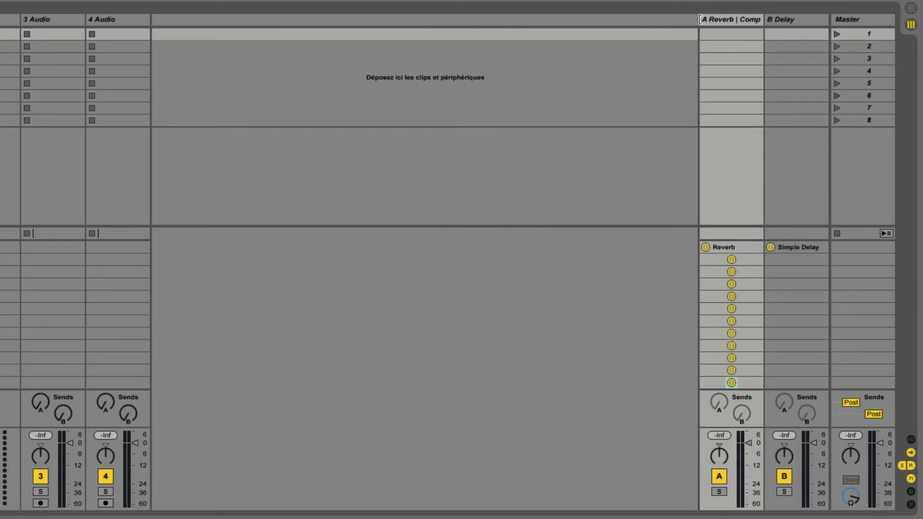
Widen the A Reverb return track enough to read the device names in its slots
left_click(700, 19)
left_click_drag(700, 20, 673, 19)
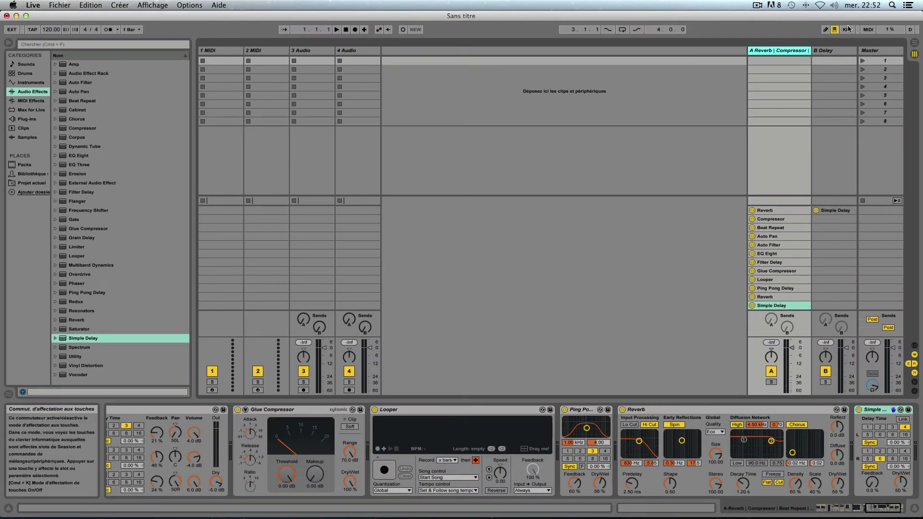
left_click(868, 29)
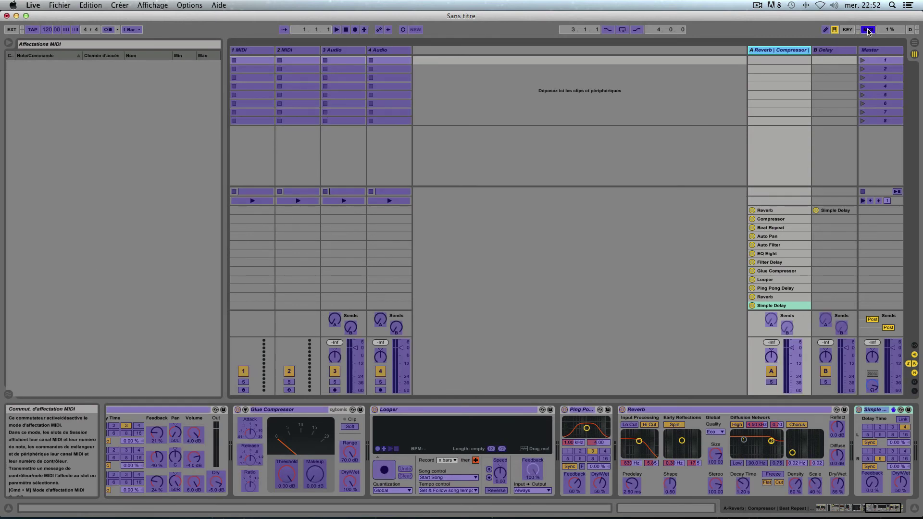
left_click(869, 29)
left_click(847, 29)
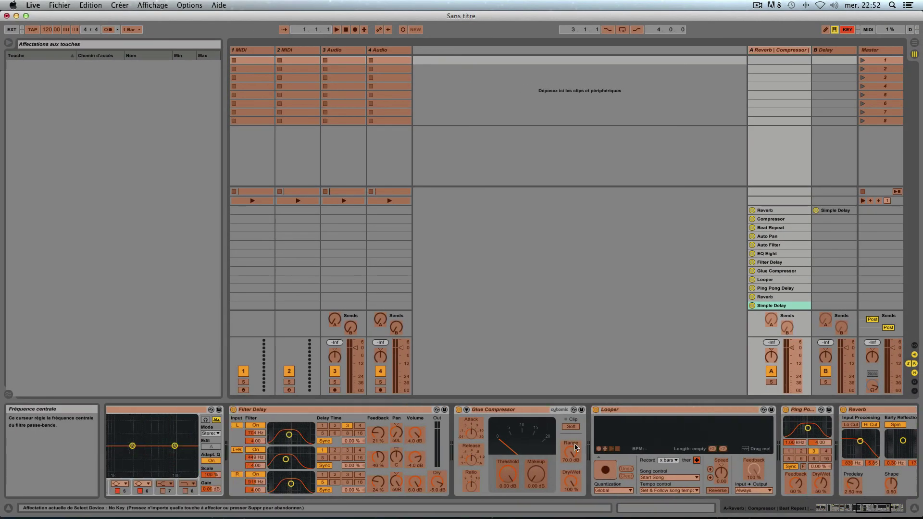
scroll(570, 442, "left", 5)
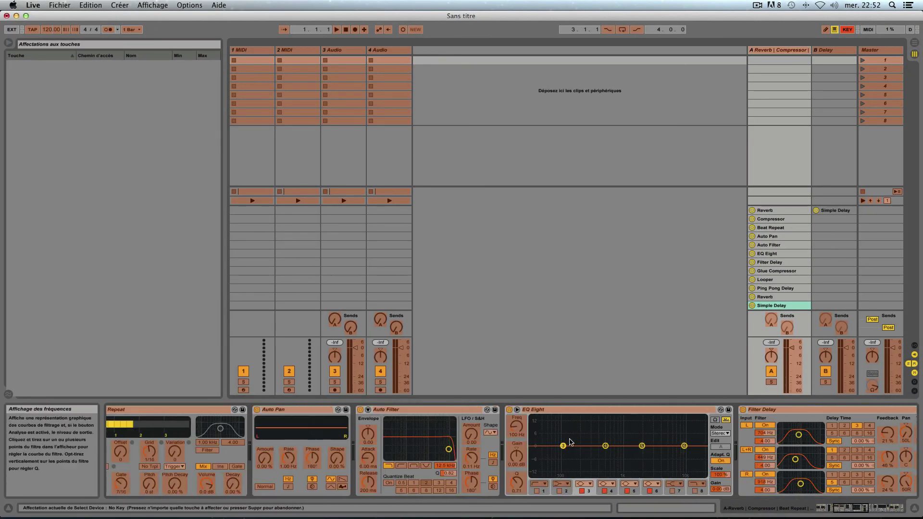
scroll(571, 442, "left", 5)
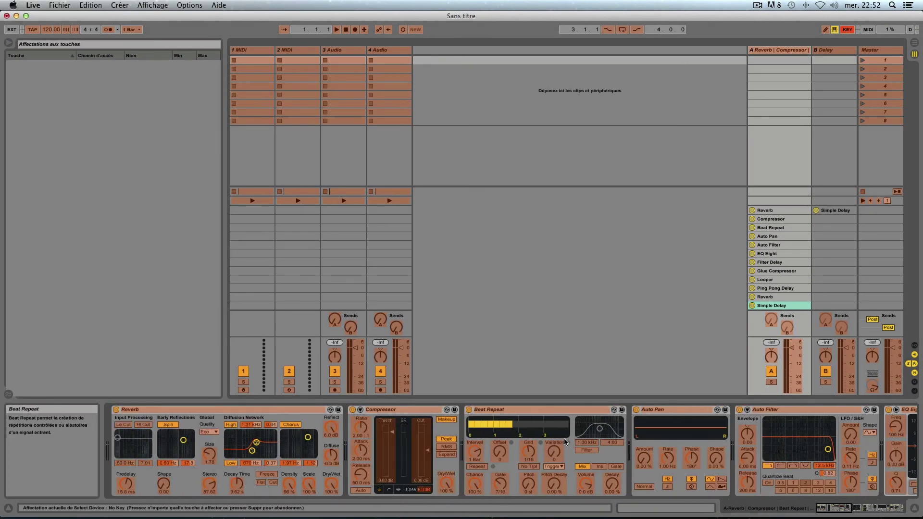
left_click(116, 410)
key("r")
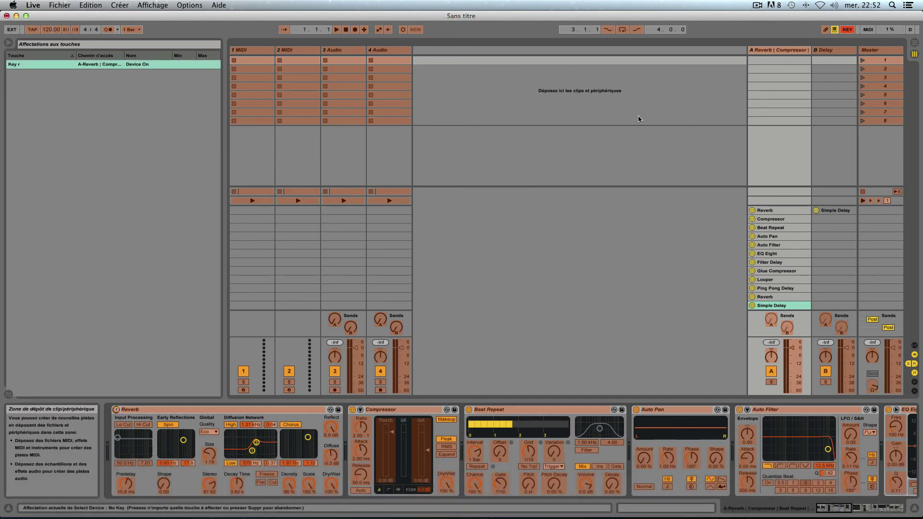
key("super+k")
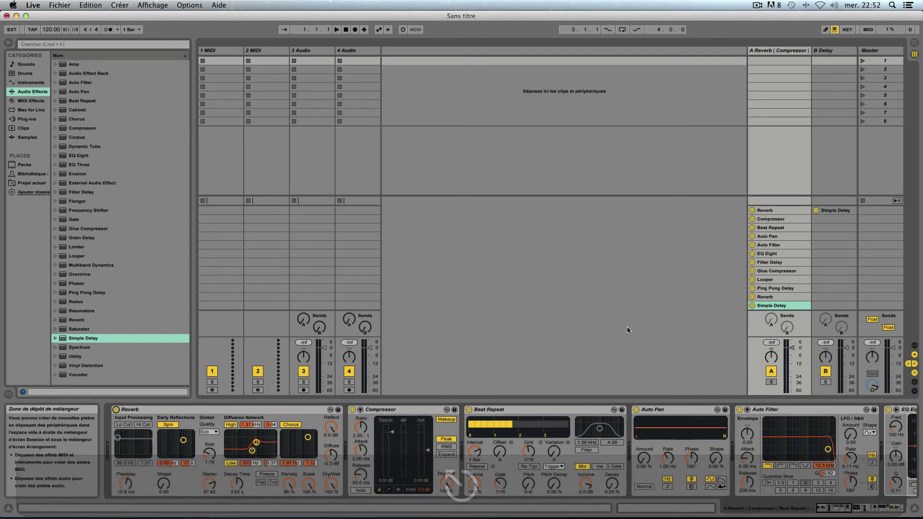
Test the R key mapping by repeatedly switching the first Reverb on the A return off and on
key("r")
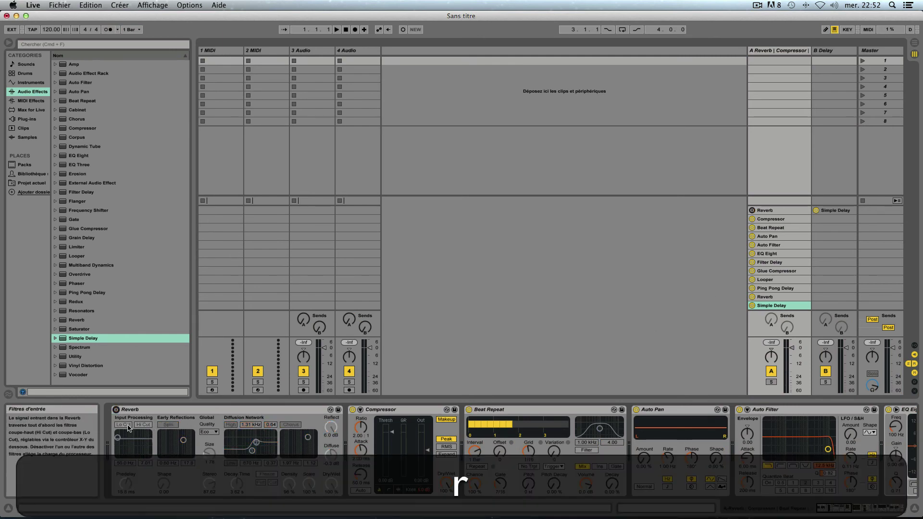
key("r")
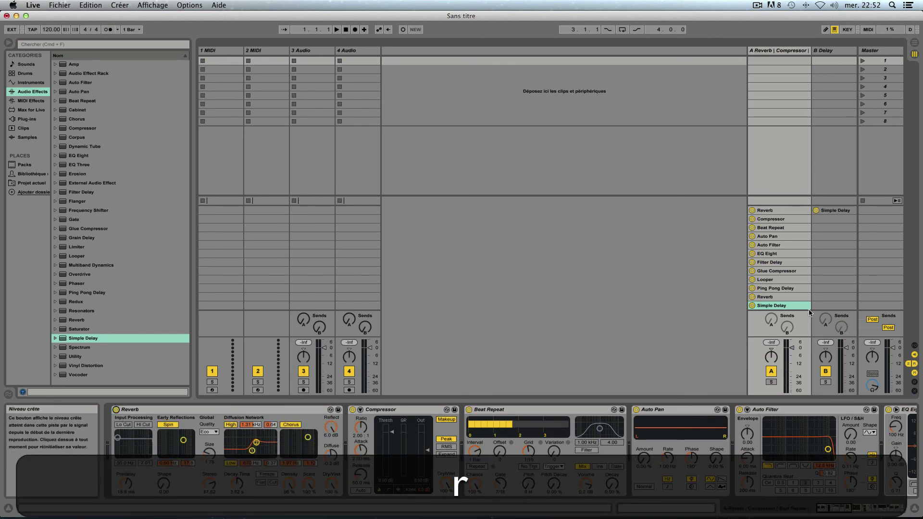
key("r")
key("r")
key("r")
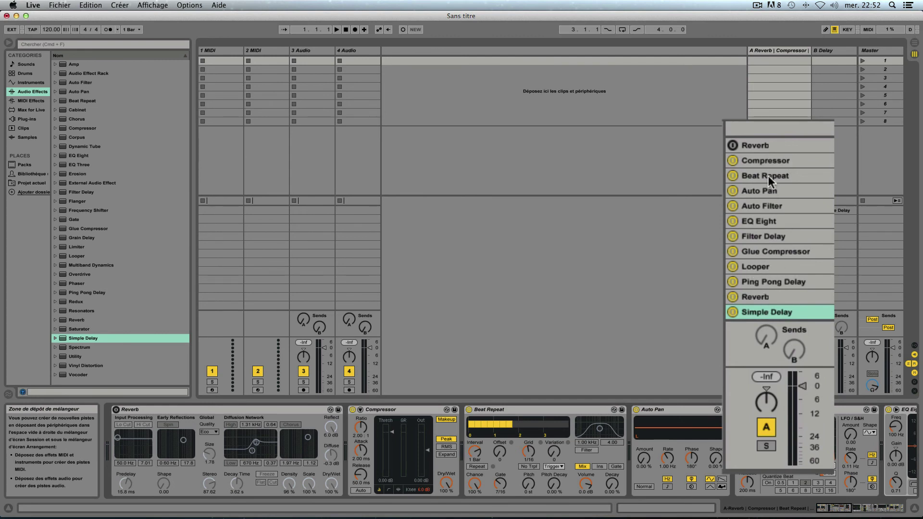
key("r")
key("r")
key("r")
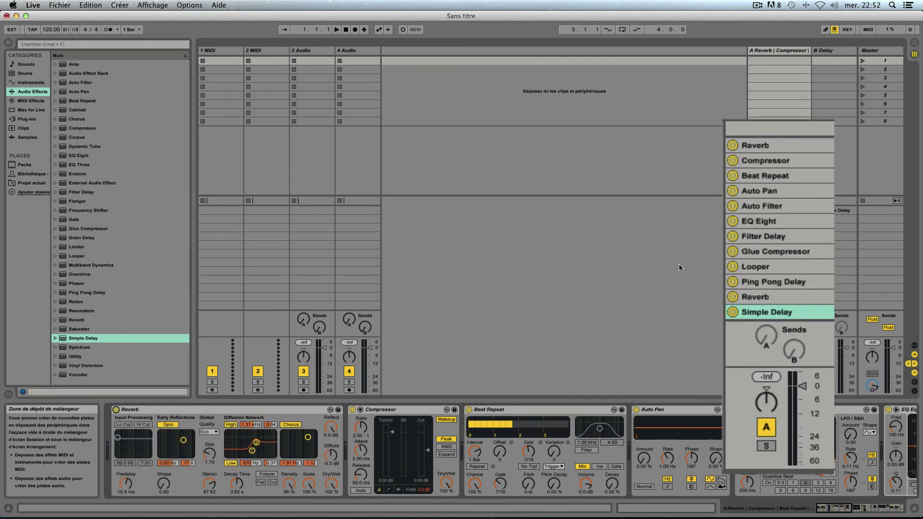